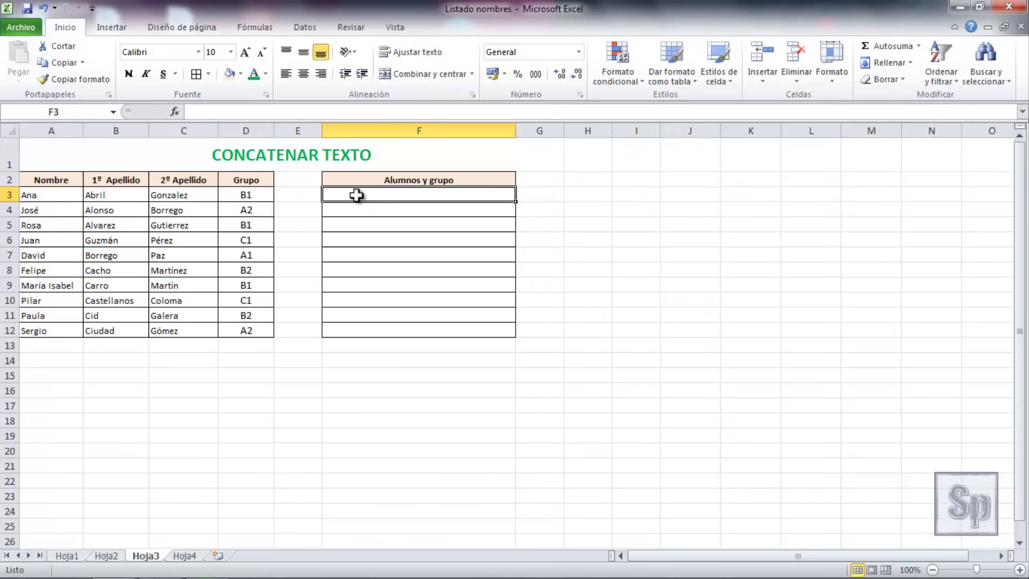
# - Insert the CONCATENAR function from the Texto category into cell F3
pyautogui.click(173, 112)
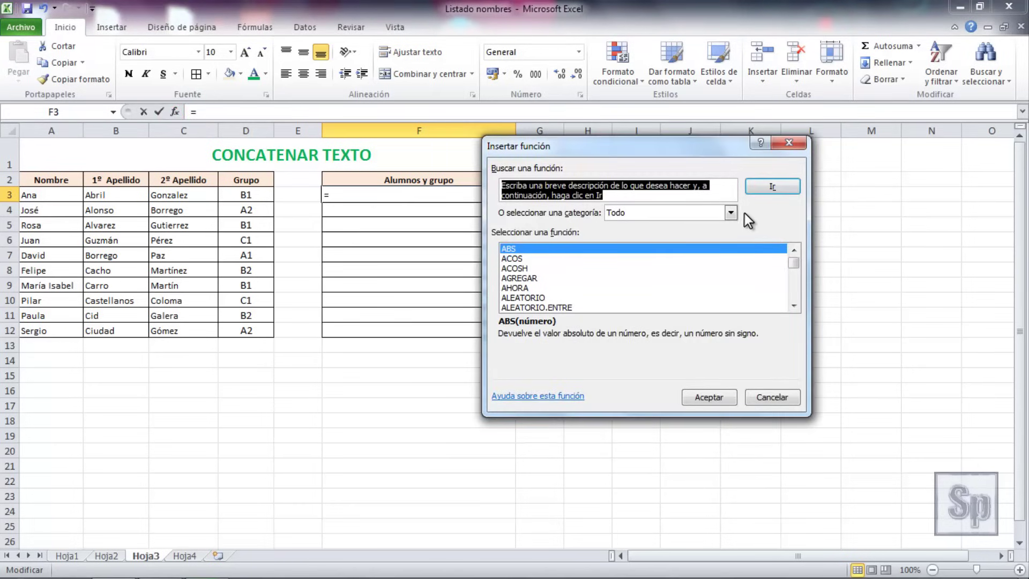
pyautogui.click(730, 212)
pyautogui.click(615, 303)
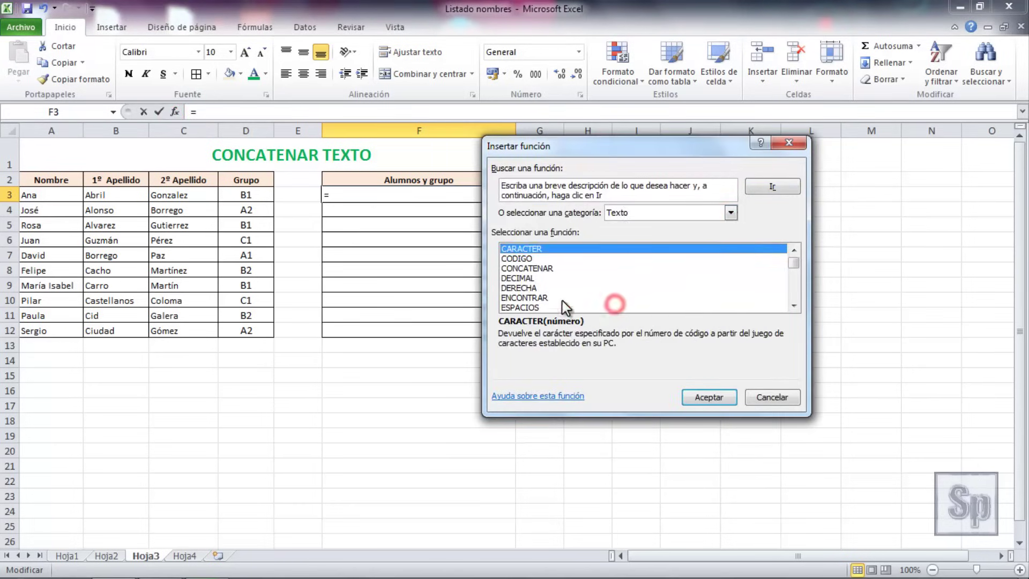
pyautogui.click(520, 267)
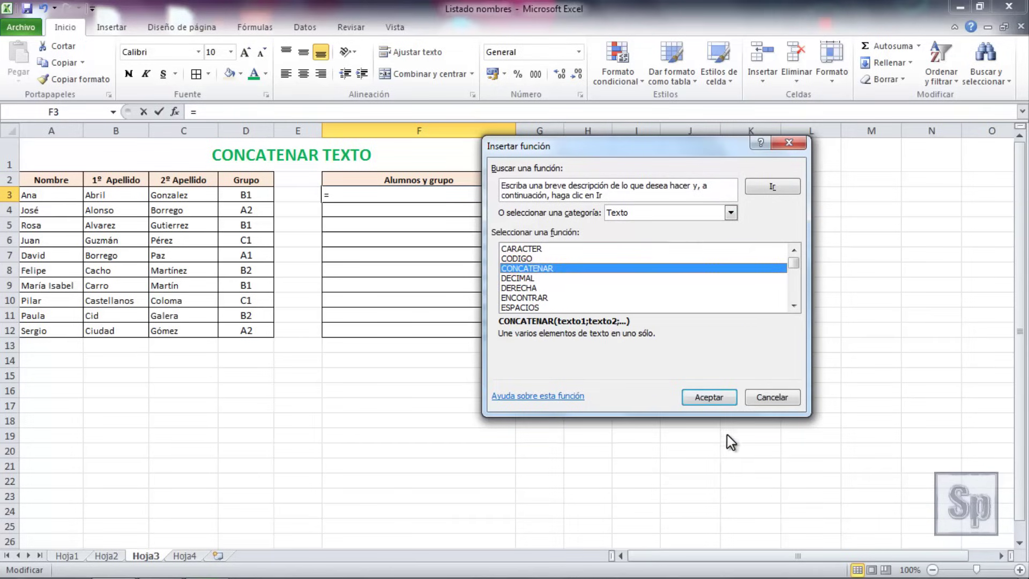
pyautogui.click(708, 397)
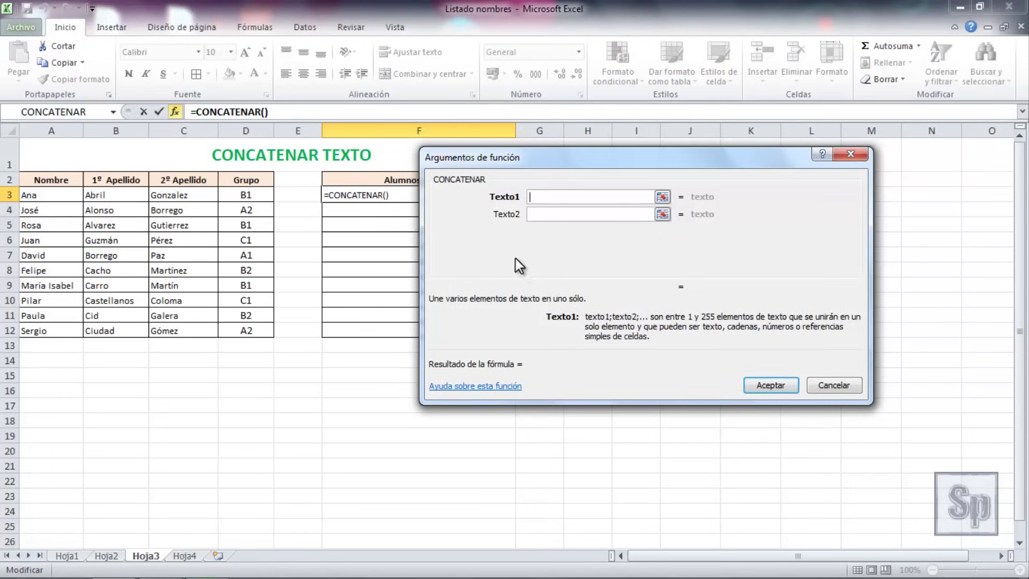
# - Set CONCATENAR's arguments to A3 and B3 so F3 reads AnaAbril
pyautogui.click(59, 197)
pyautogui.click(538, 214)
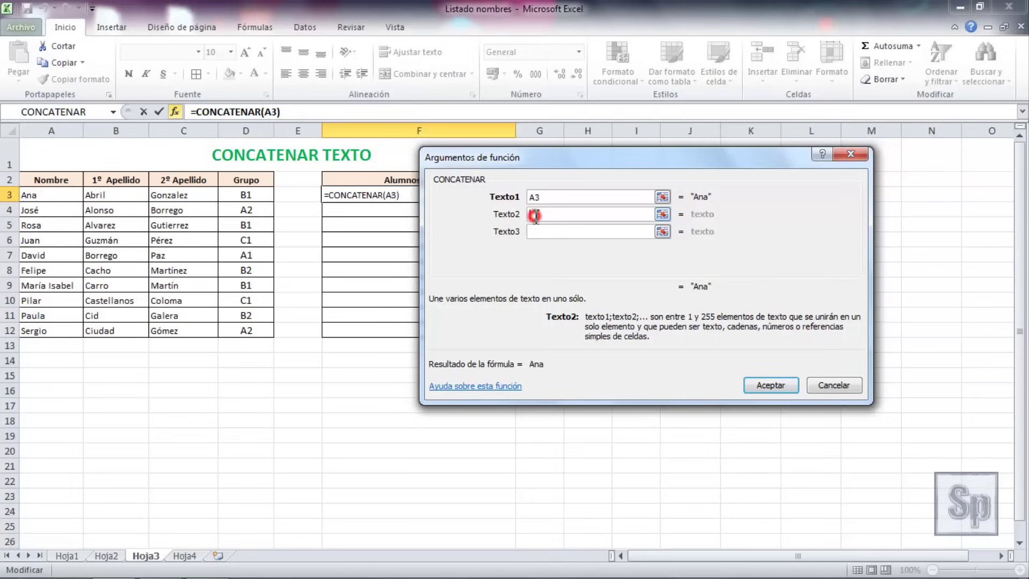
pyautogui.click(115, 196)
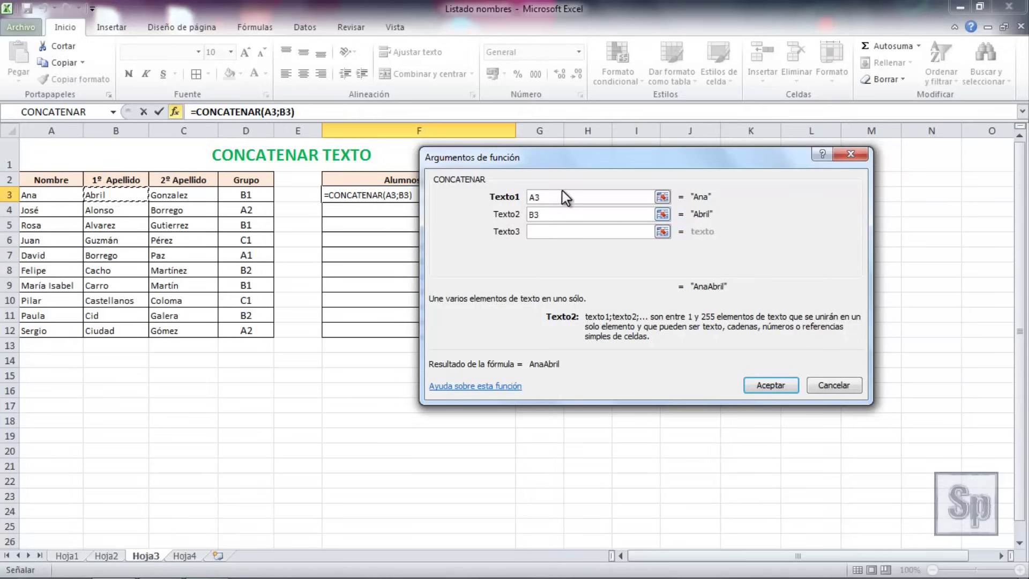
pyautogui.click(776, 386)
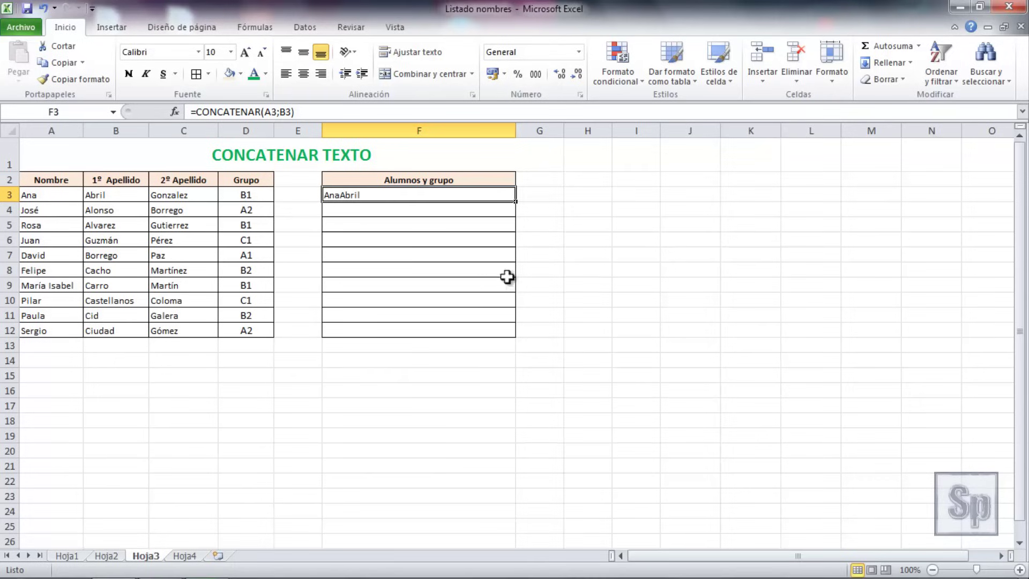
# - Clear F3 and insert a fresh CONCATENAR function there
pyautogui.click(459, 198)
pyautogui.press('Delete')
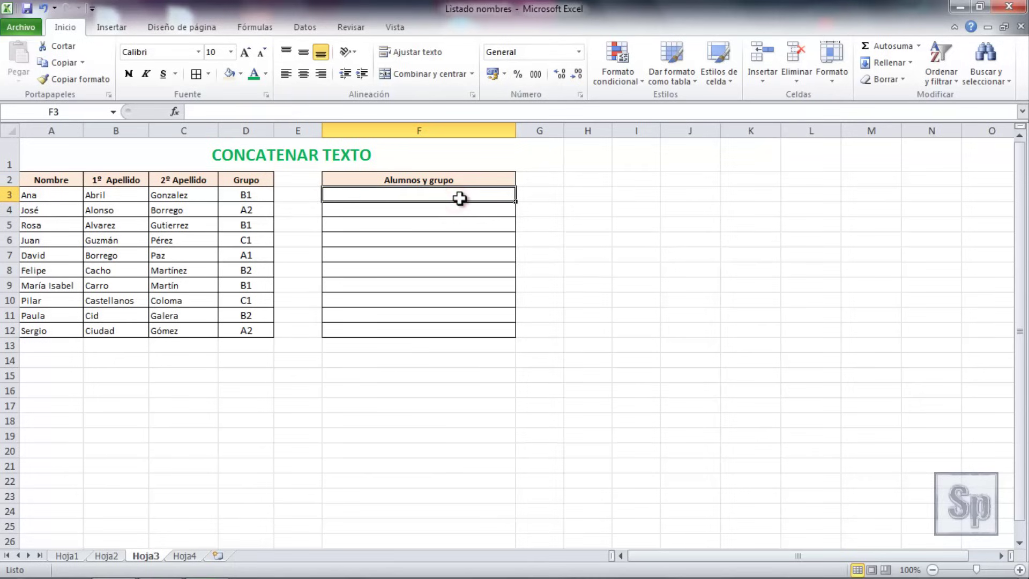
pyautogui.click(175, 112)
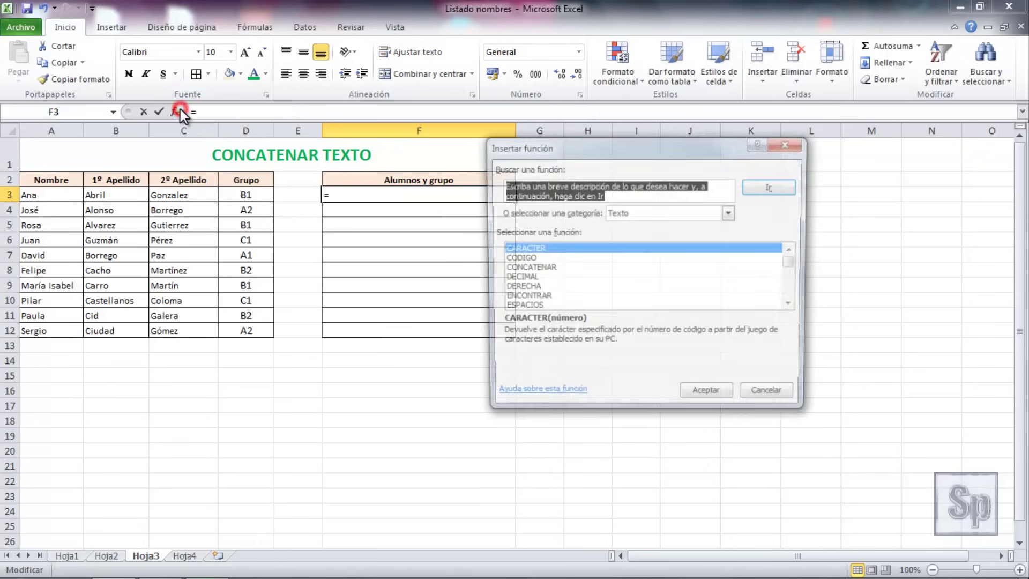
pyautogui.click(535, 267)
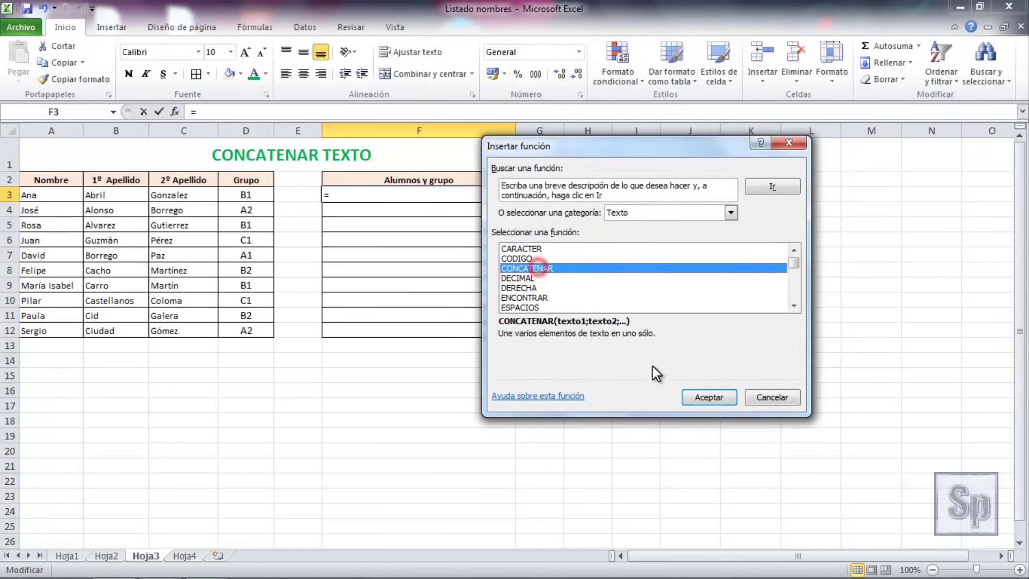
pyautogui.click(709, 396)
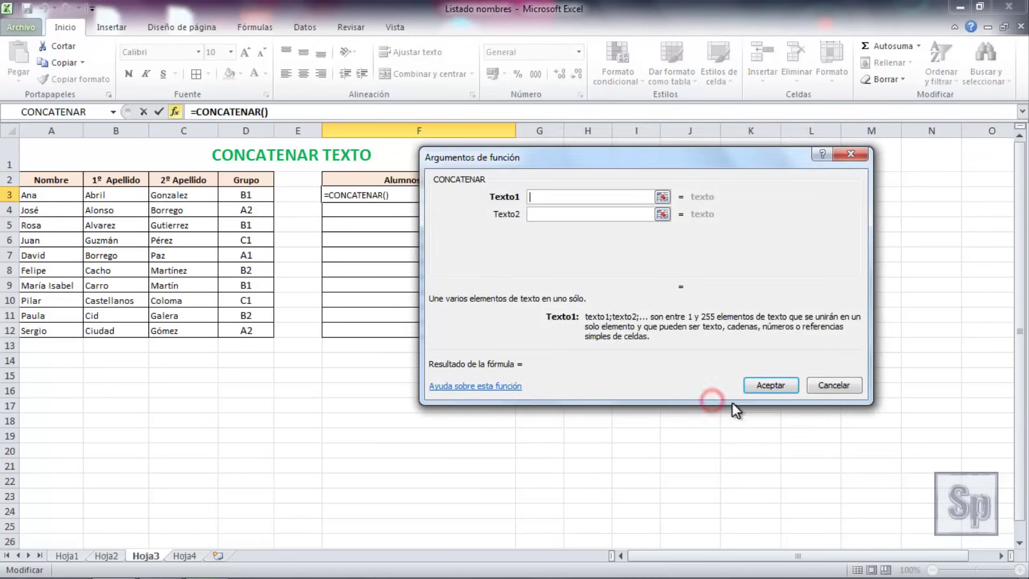
pyautogui.click(46, 198)
pyautogui.click(536, 215)
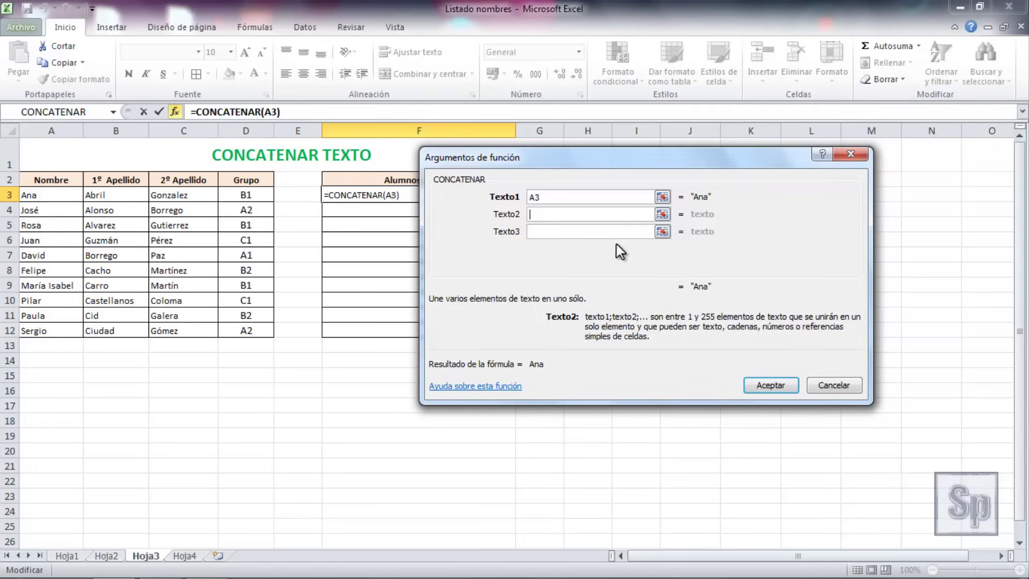
pyautogui.write('" "')
pyautogui.click(543, 233)
pyautogui.click(117, 190)
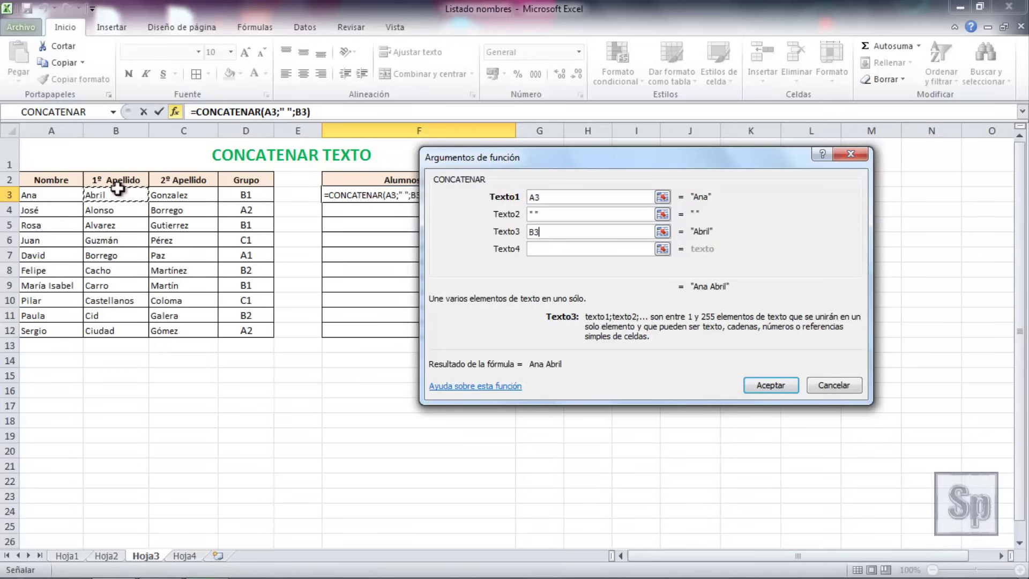
pyautogui.click(536, 249)
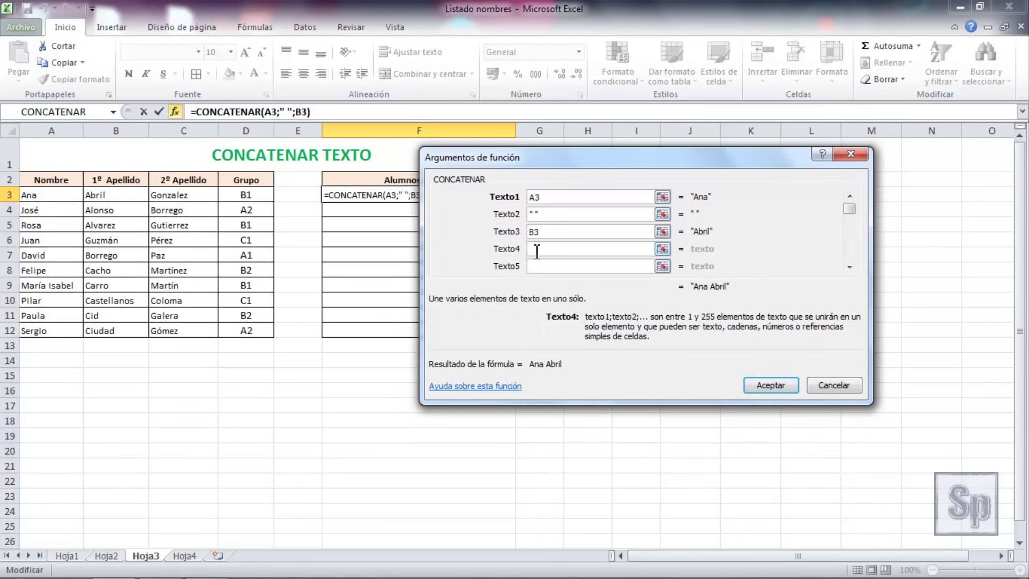
pyautogui.write('" "')
pyautogui.click(533, 266)
pyautogui.click(185, 196)
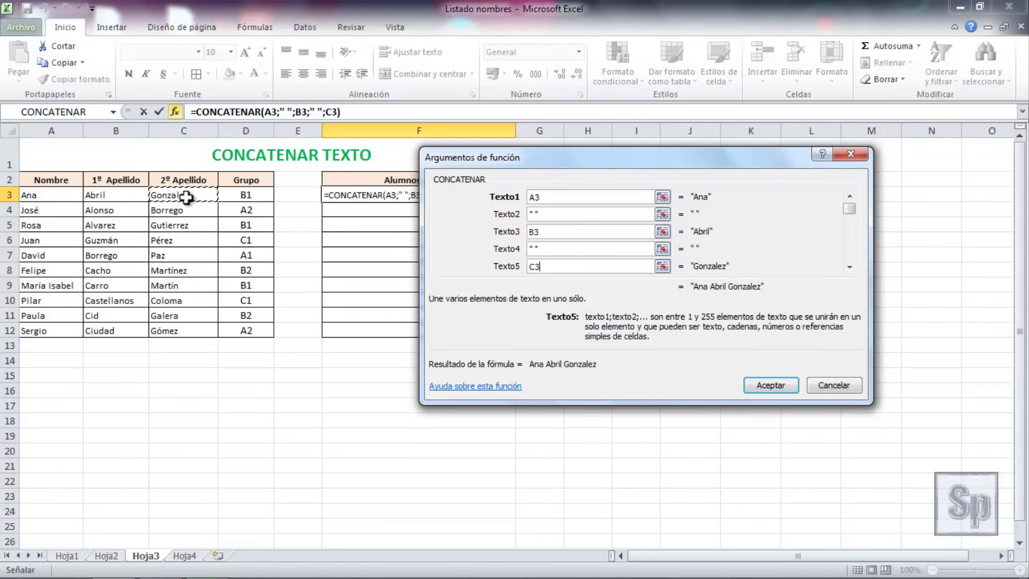
pyautogui.click(770, 385)
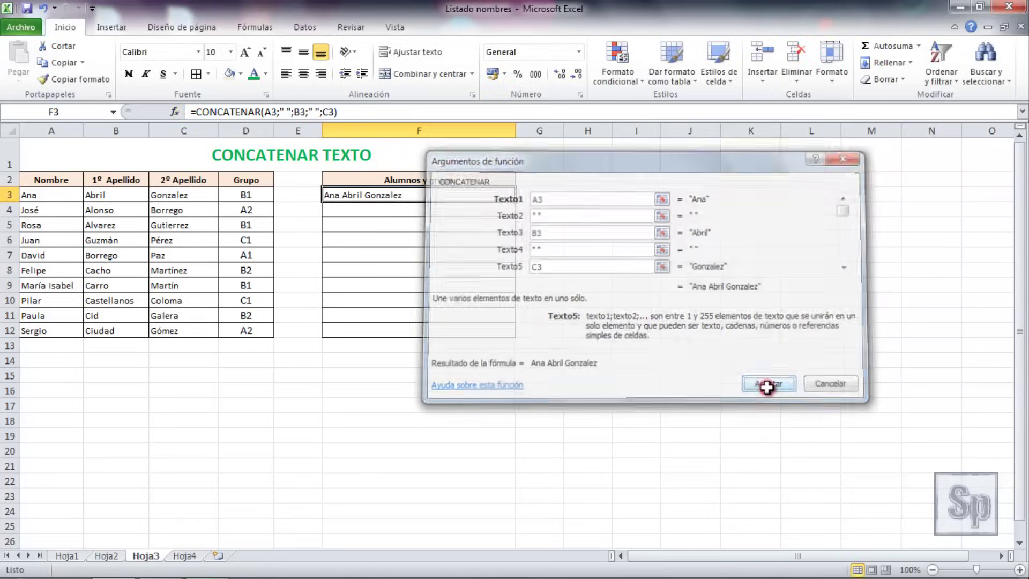
pyautogui.click(374, 352)
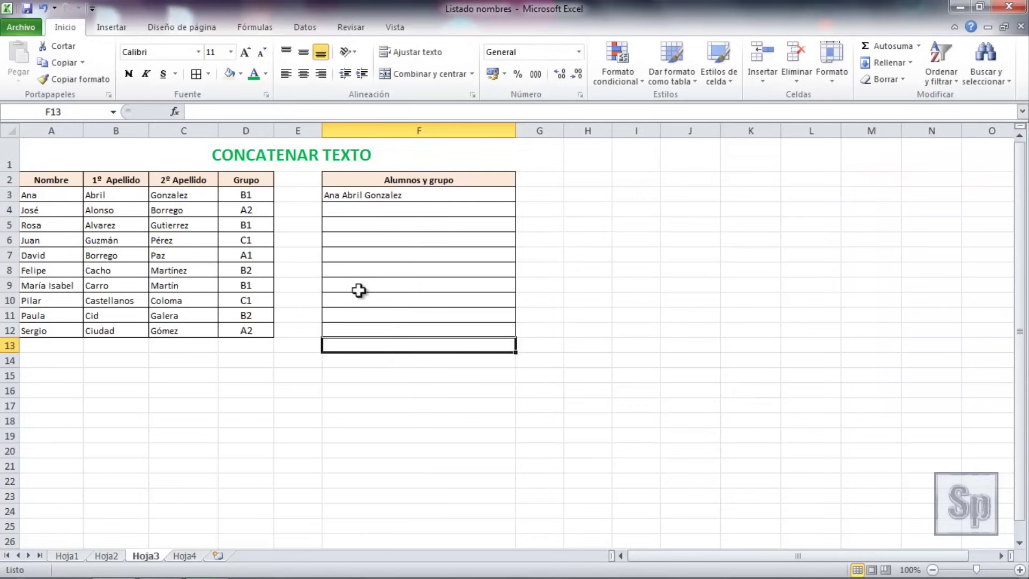
pyautogui.click(359, 210)
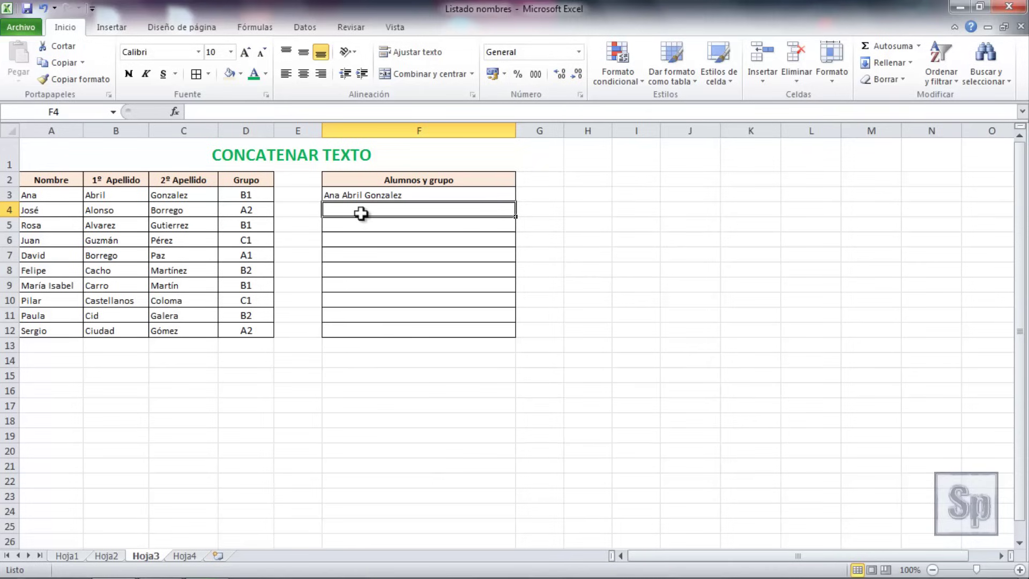
# - Insert CONCATENAR in F4 with B4 and a space as the first two arguments
pyautogui.click(174, 112)
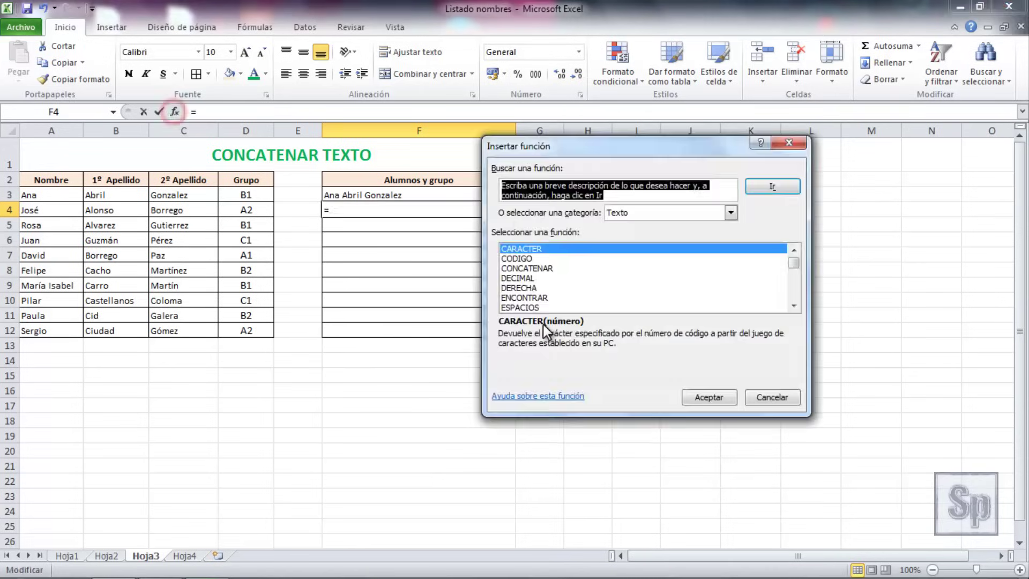
pyautogui.click(536, 268)
pyautogui.click(702, 397)
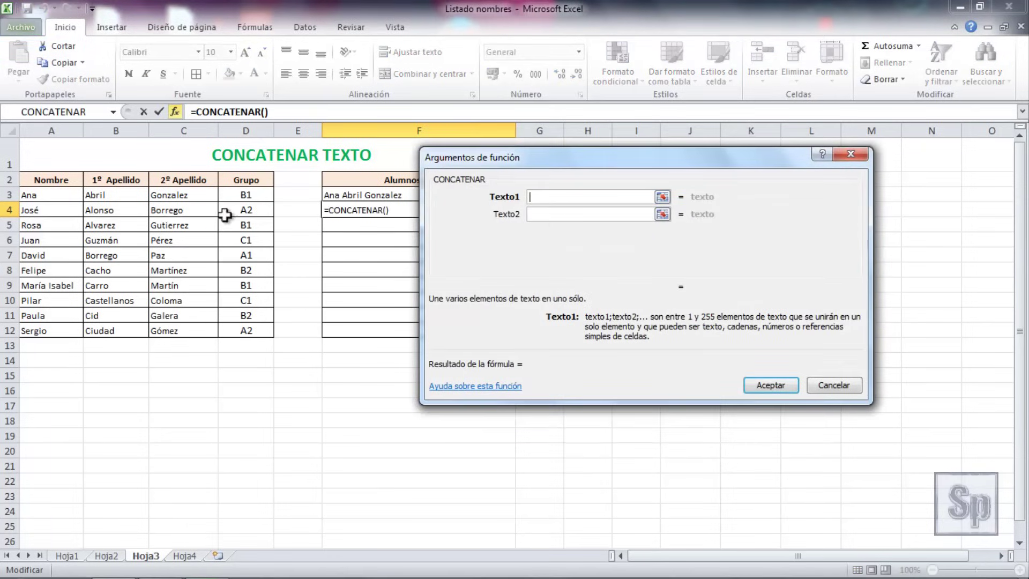
pyautogui.click(116, 213)
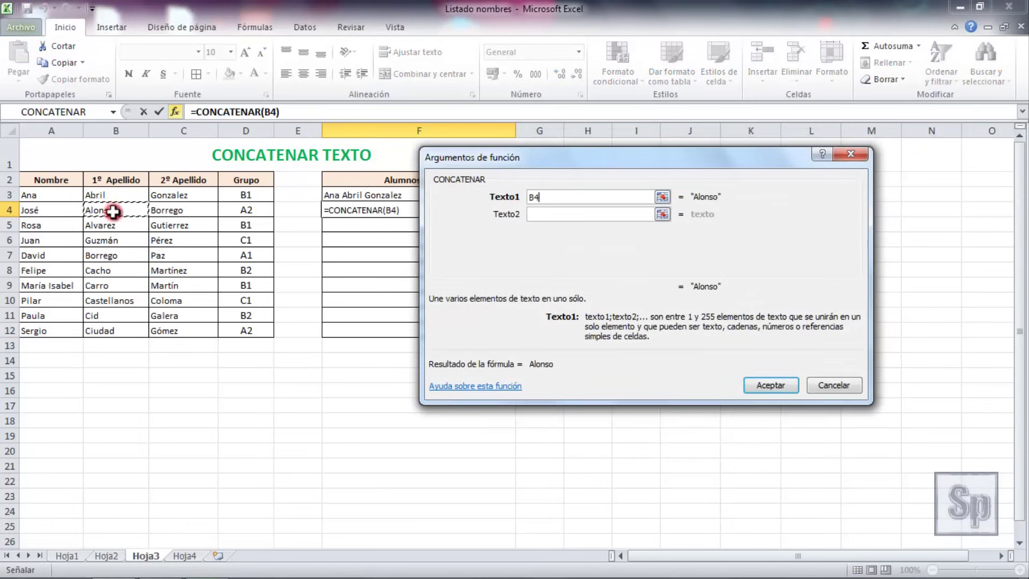
pyautogui.click(548, 214)
pyautogui.write('" ')
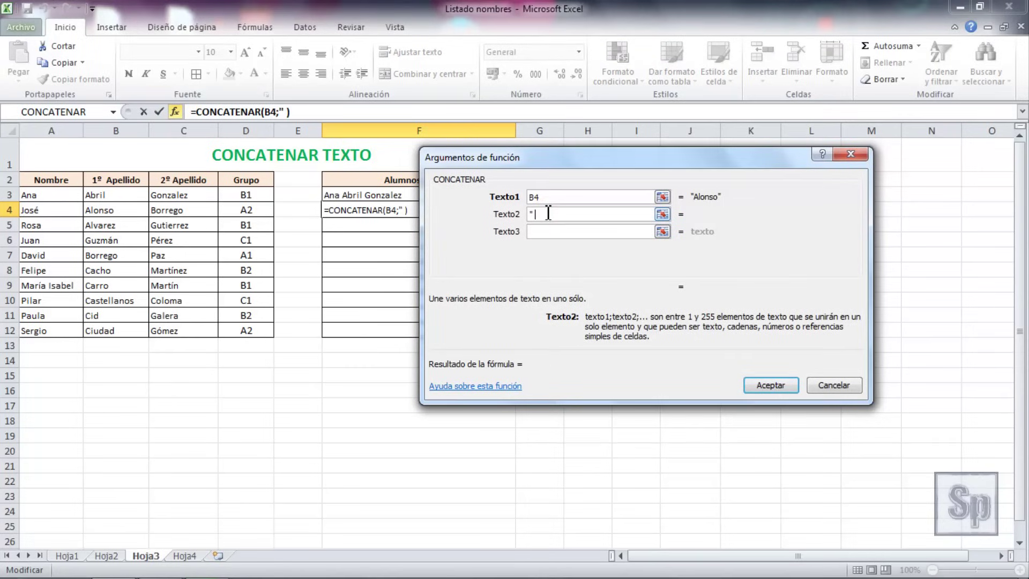
pyautogui.write('"')
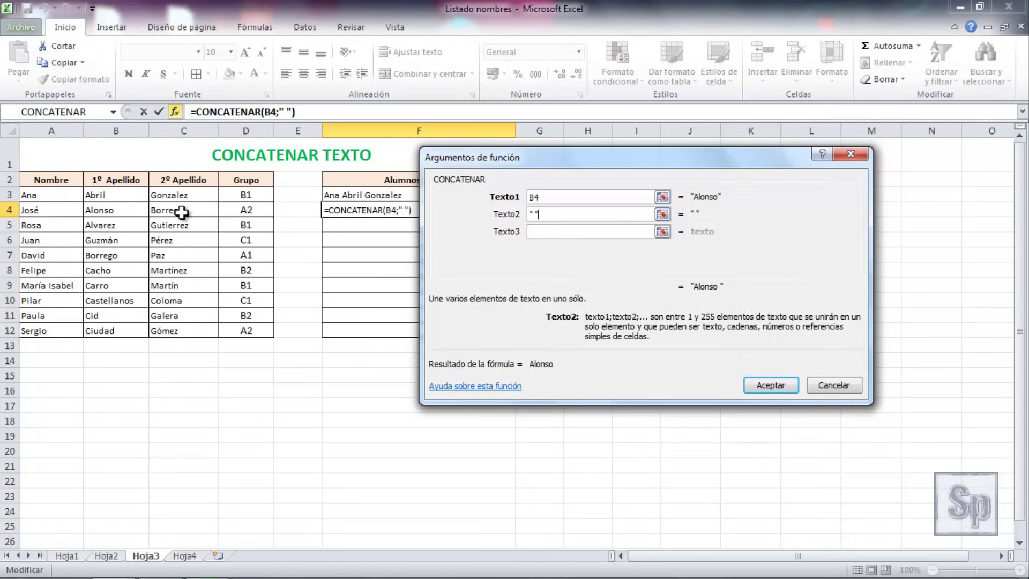
pyautogui.write('+')
pyautogui.click(180, 210)
pyautogui.press('BackSpace')
pyautogui.press('BackSpace')
pyautogui.press('BackSpace')
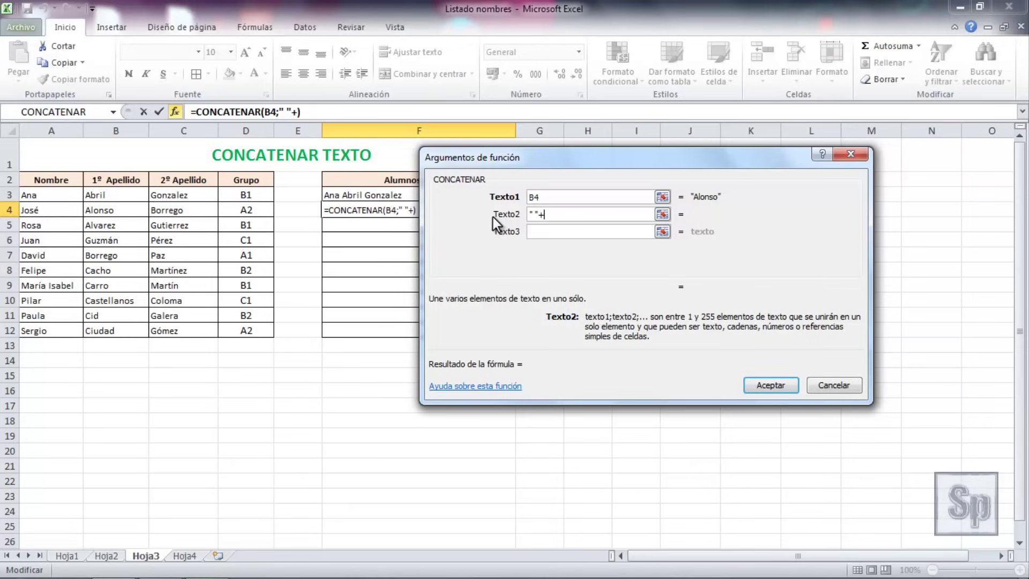
pyautogui.click(536, 231)
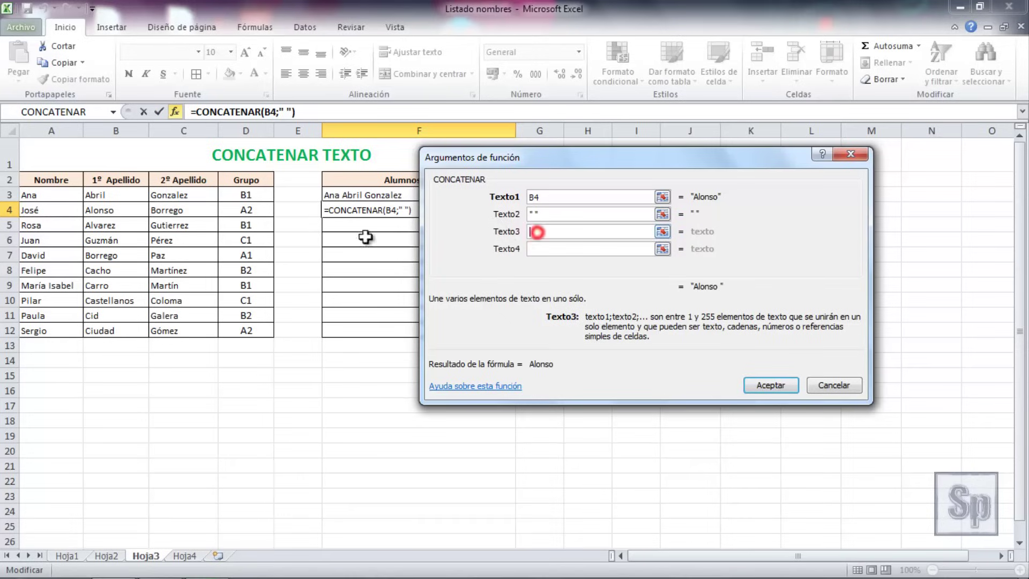
pyautogui.click(180, 210)
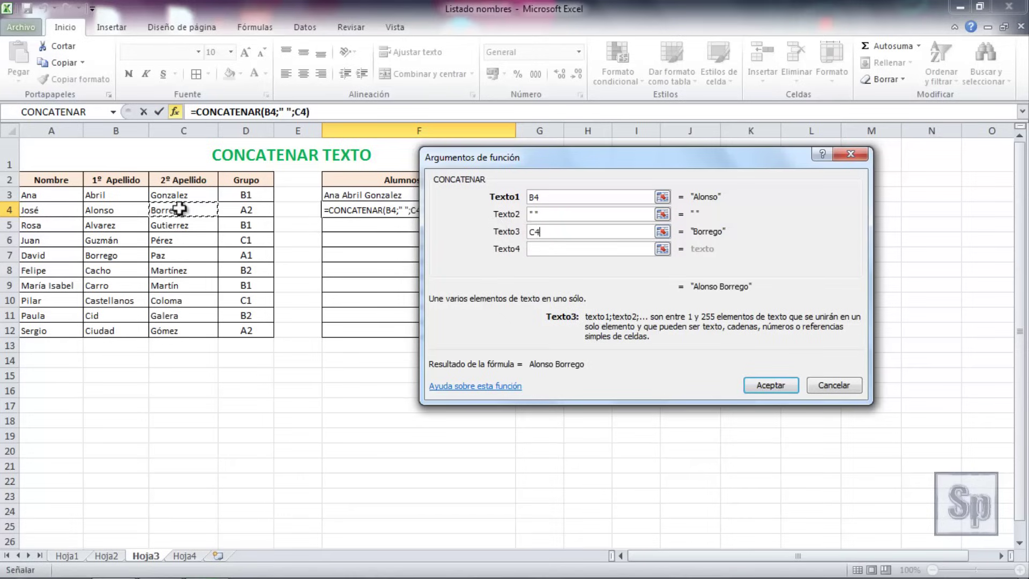
pyautogui.click(535, 249)
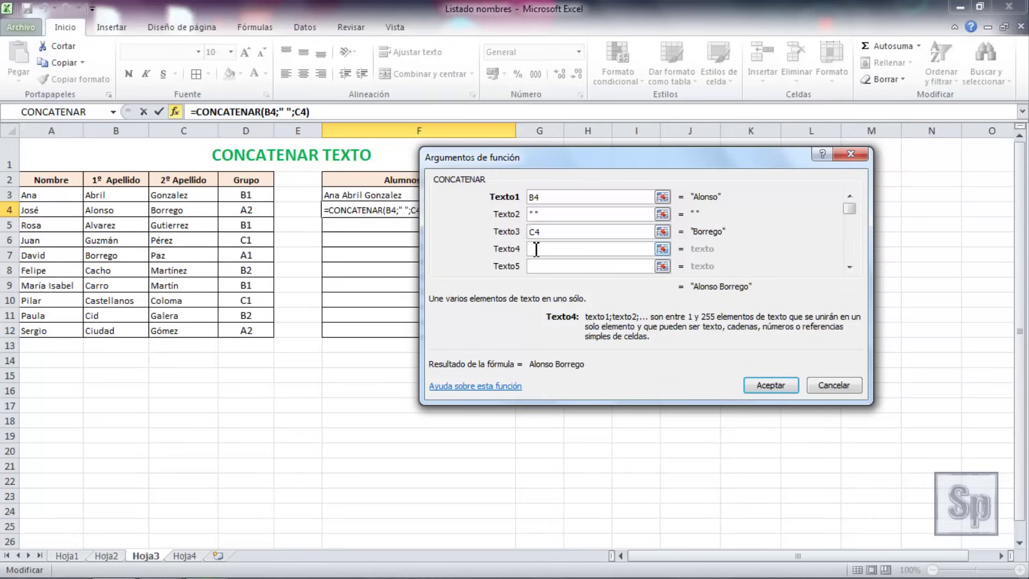
pyautogui.write('",')
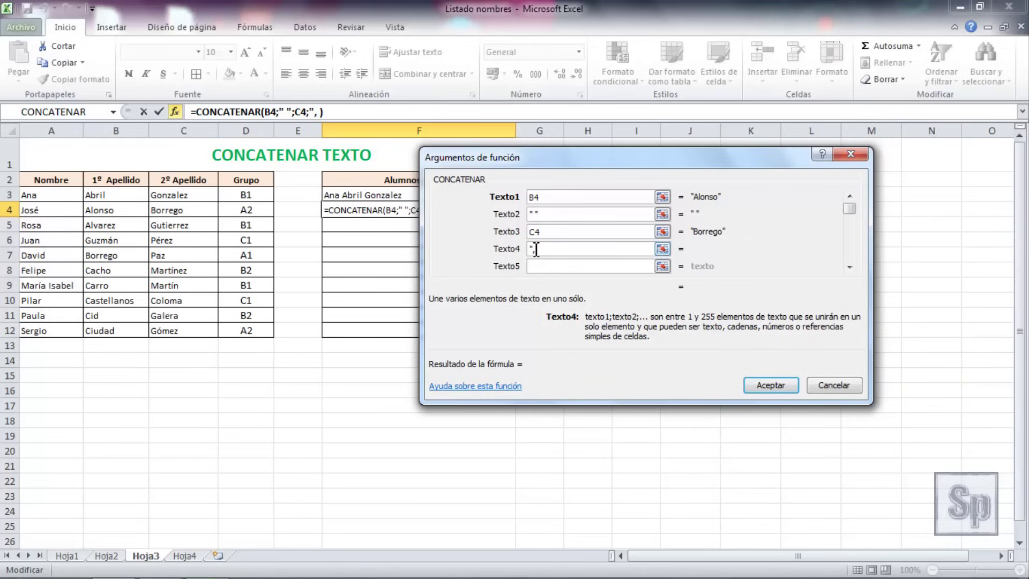
pyautogui.write('"')
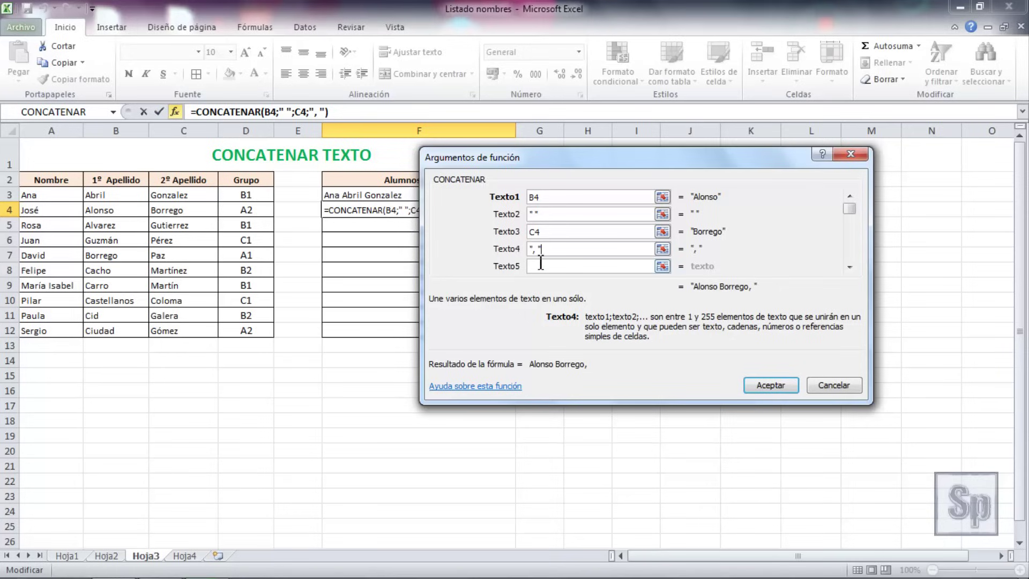
pyautogui.click(540, 262)
pyautogui.click(62, 210)
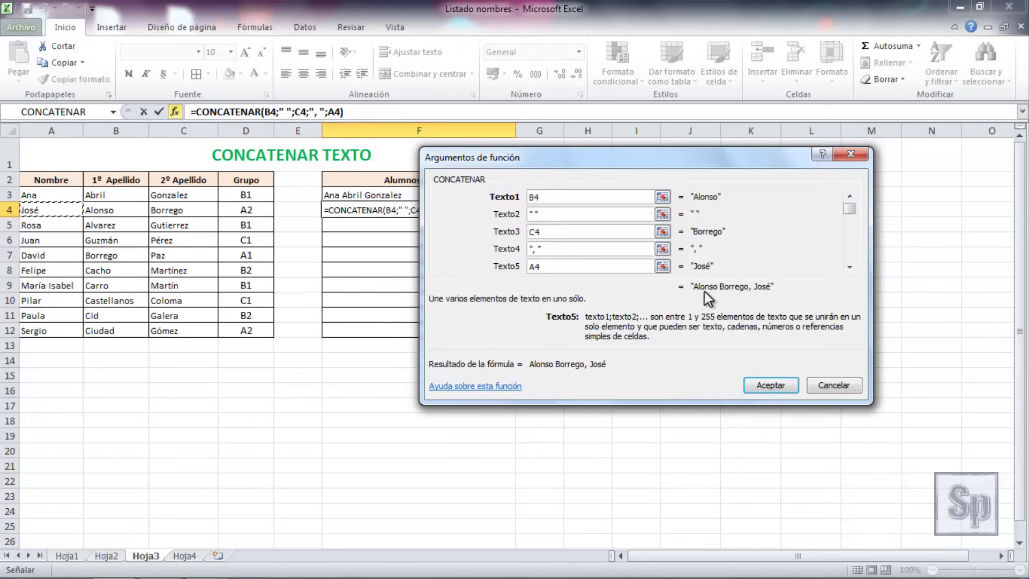
# - Confirm F4's formula and insert a CONCATENAR function into cell F5
pyautogui.click(772, 383)
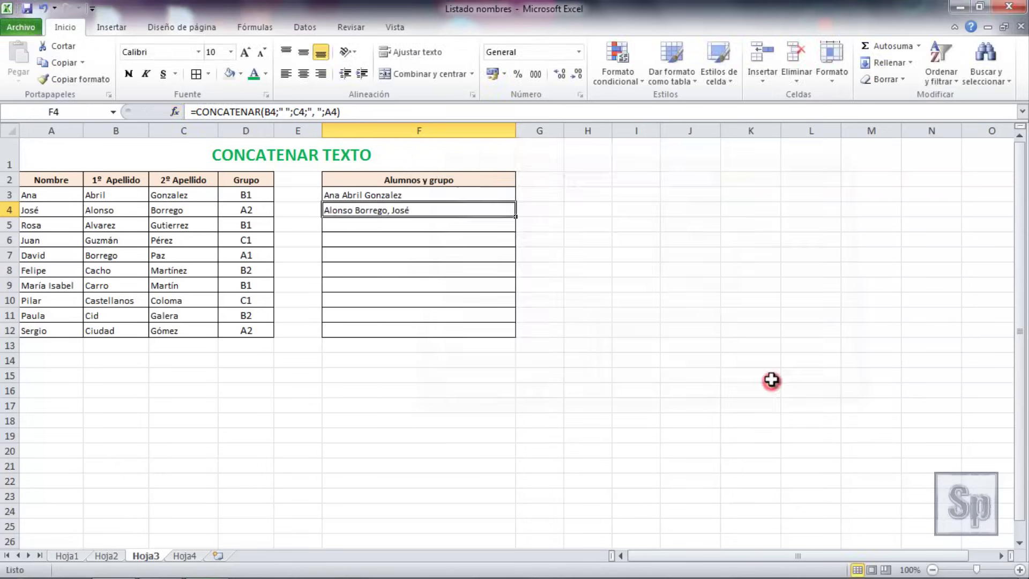
pyautogui.click(495, 391)
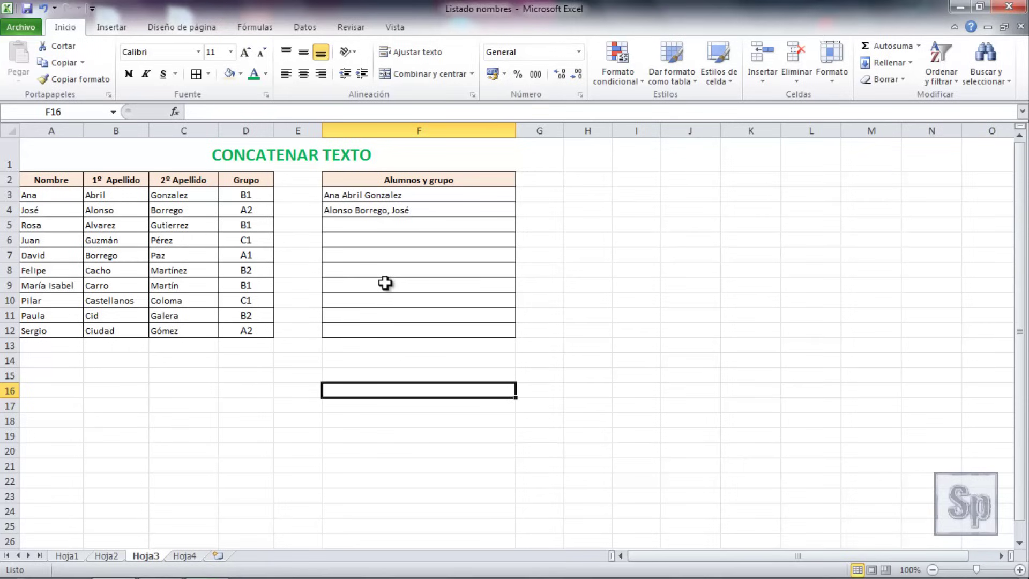
pyautogui.click(346, 225)
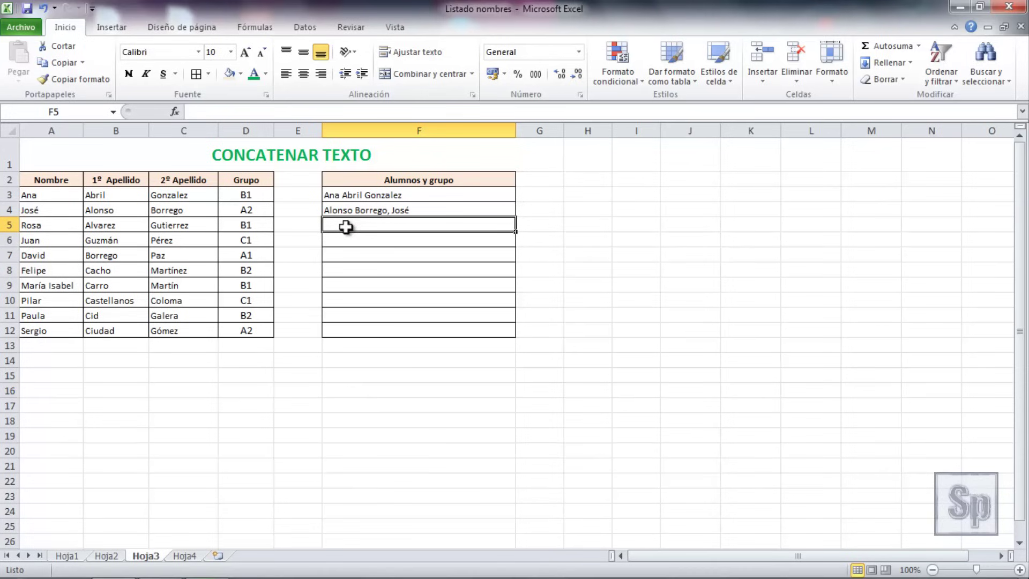
pyautogui.click(175, 111)
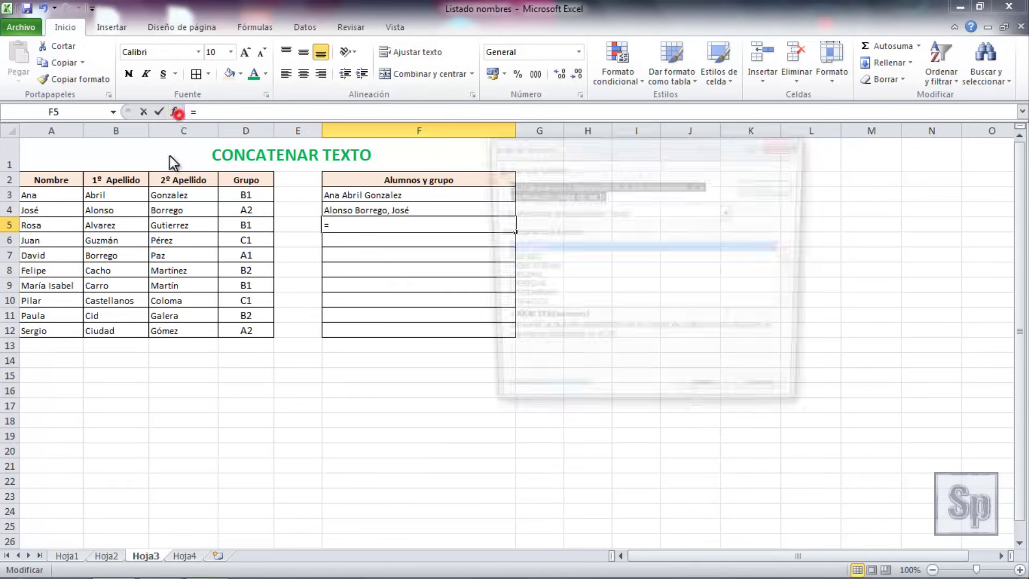
pyautogui.click(538, 271)
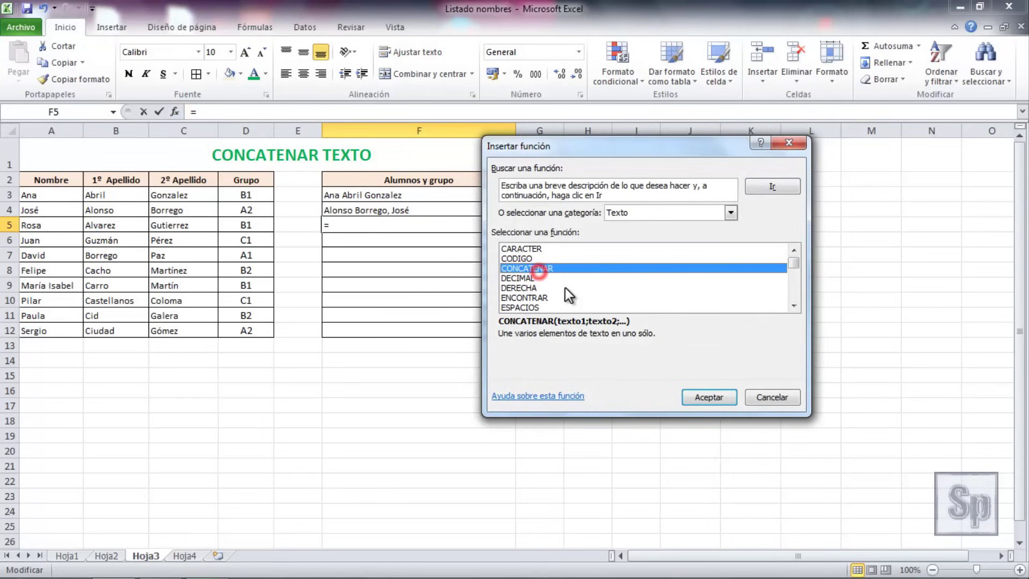
pyautogui.click(710, 397)
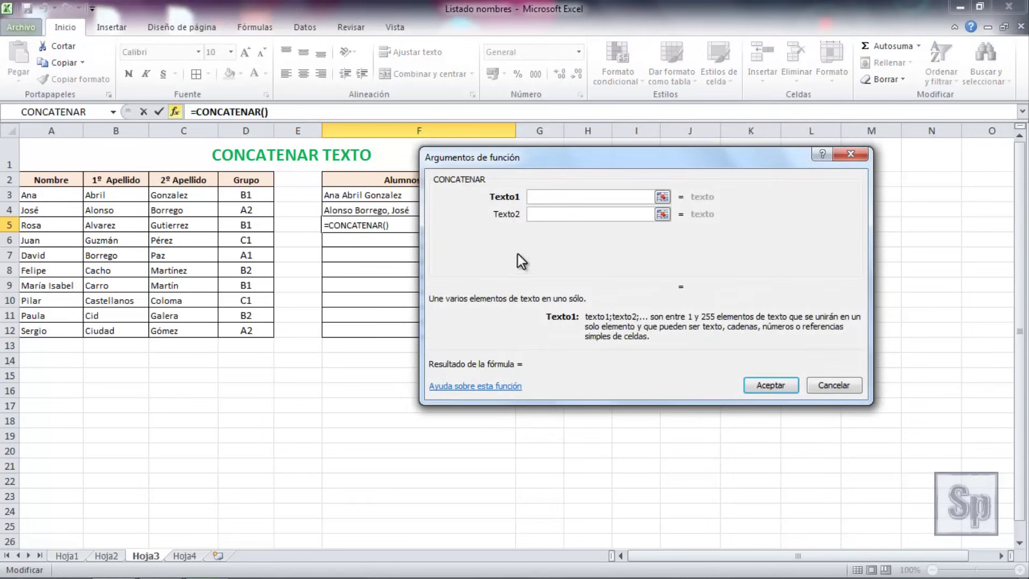
# - Set Texto1–Texto5 to A5, " ", B5, " ", C5 for Rosa's full name
pyautogui.click(42, 227)
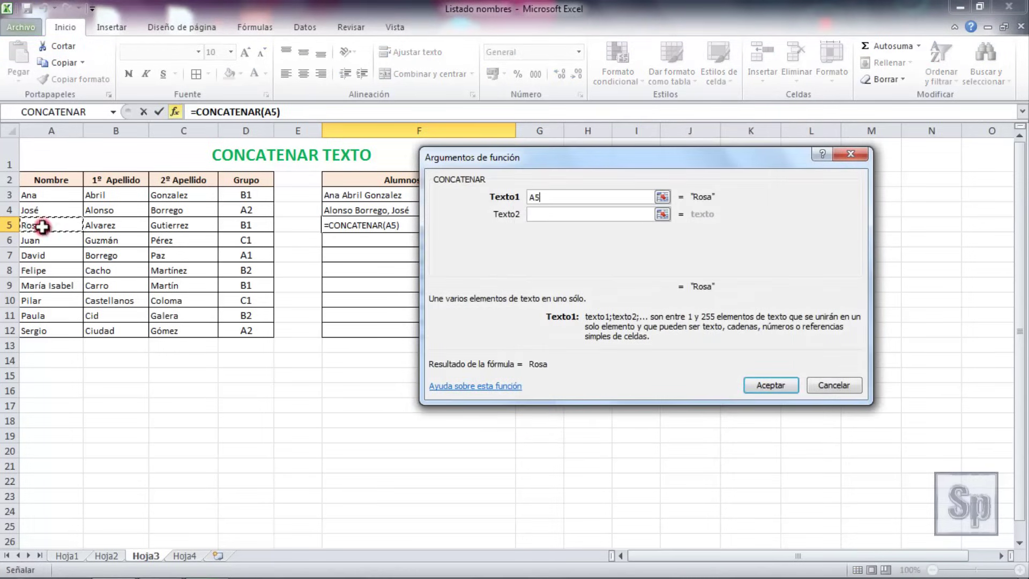
pyautogui.click(541, 215)
pyautogui.write('" ')
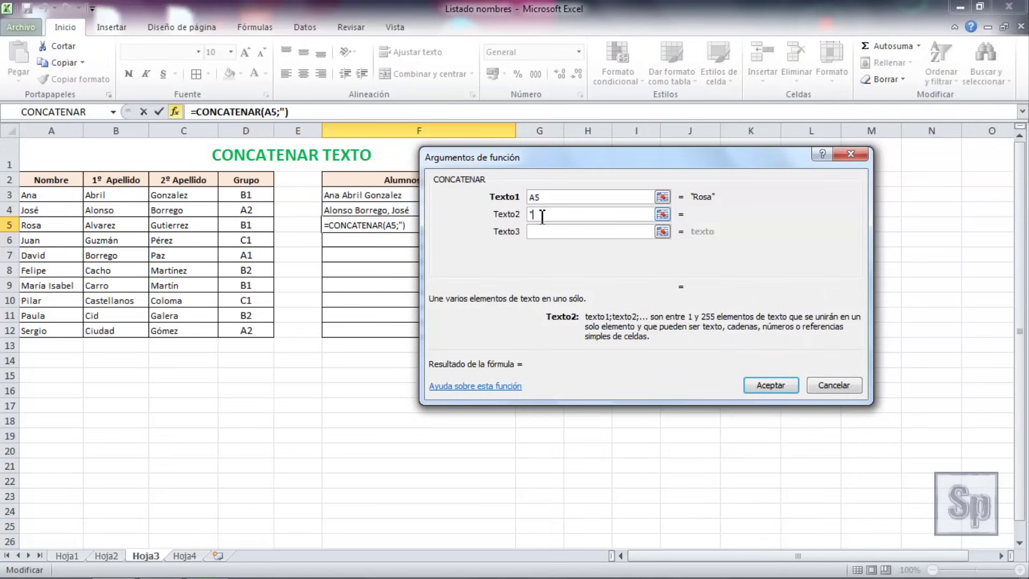
pyautogui.write('"')
pyautogui.click(535, 232)
pyautogui.click(96, 225)
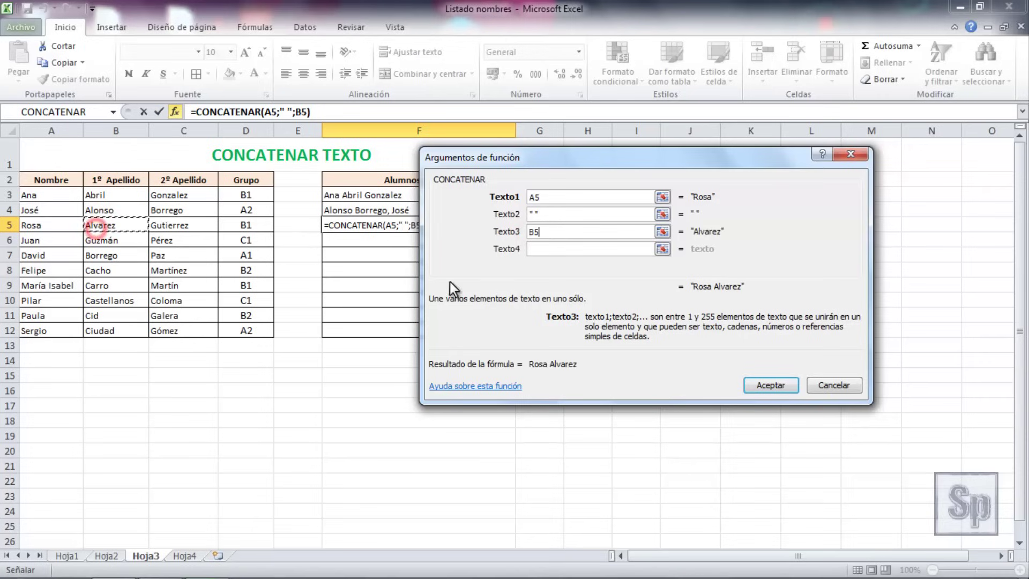
pyautogui.click(533, 247)
pyautogui.write('" ')
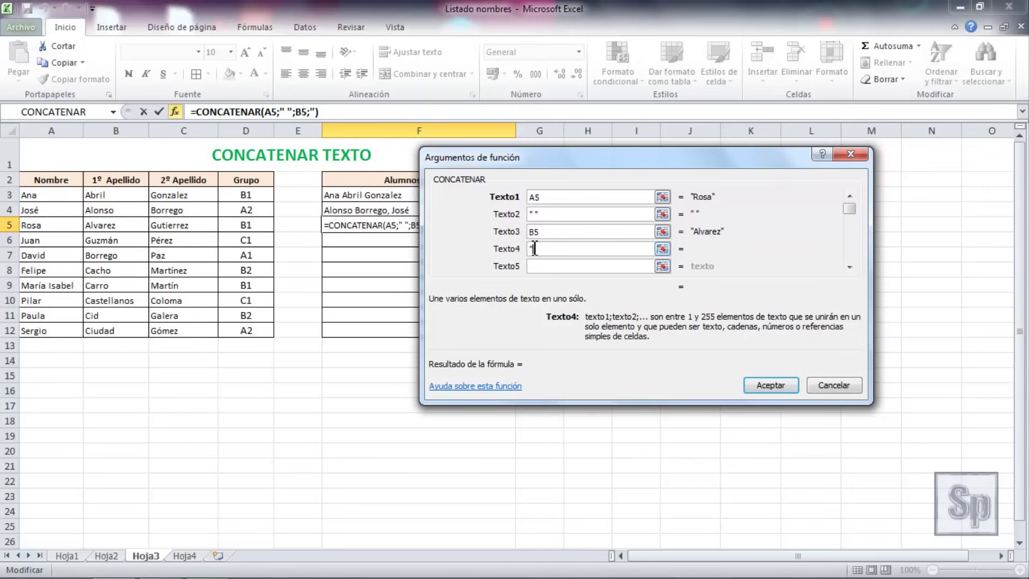
pyautogui.write('"')
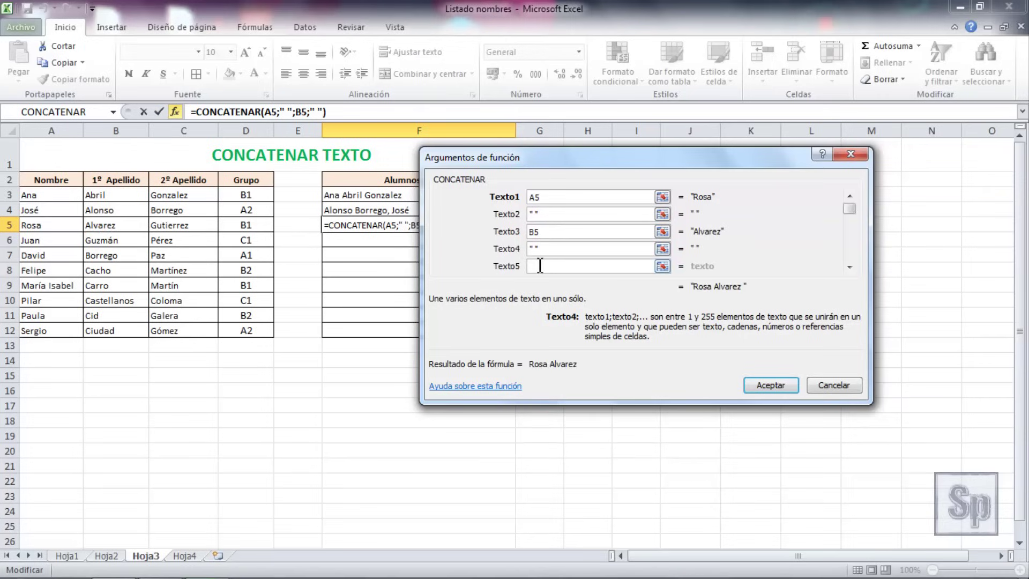
pyautogui.click(170, 225)
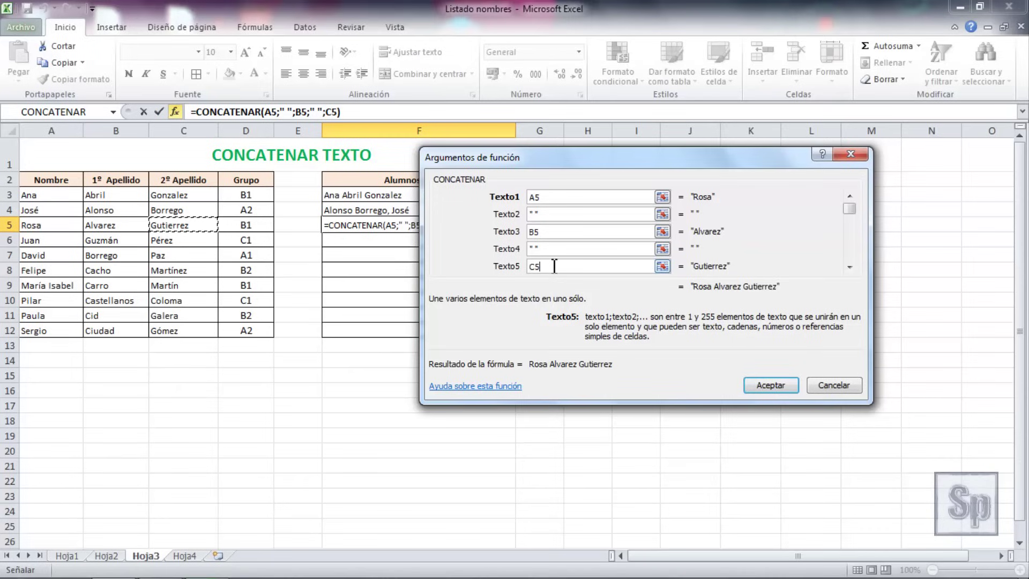
pyautogui.click(850, 266)
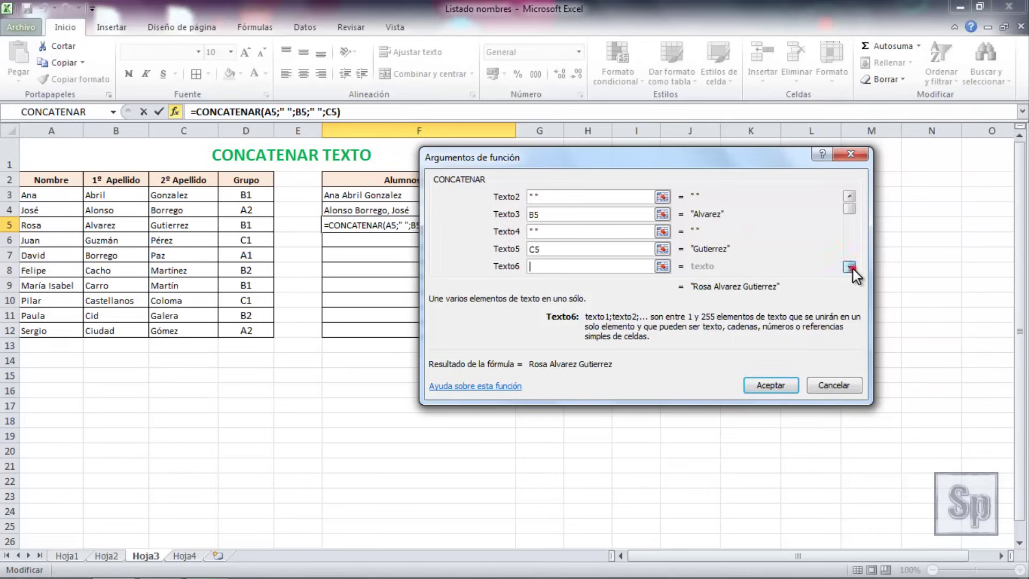
pyautogui.click(537, 265)
pyautogui.write('" Grupo')
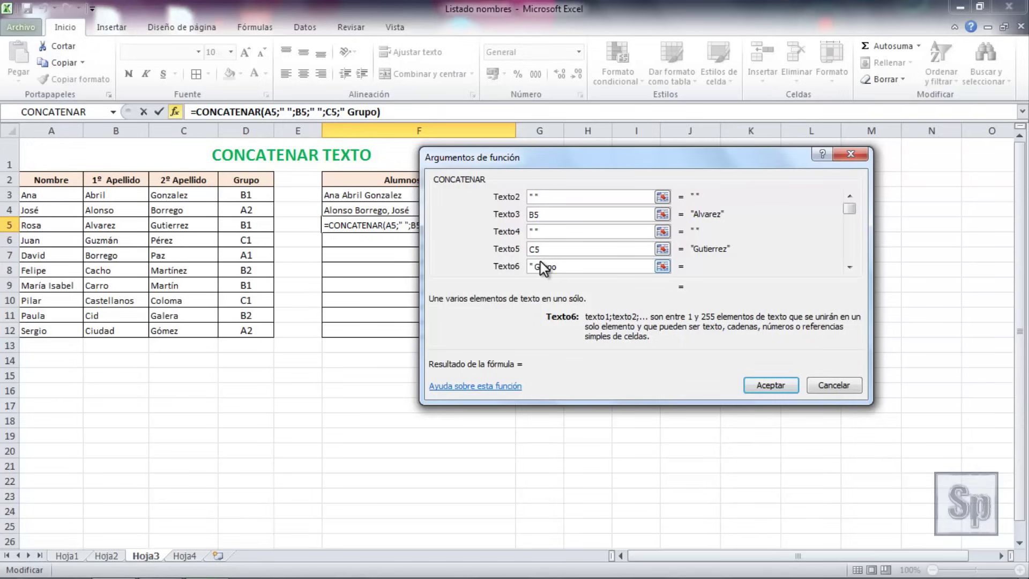
pyautogui.write('"')
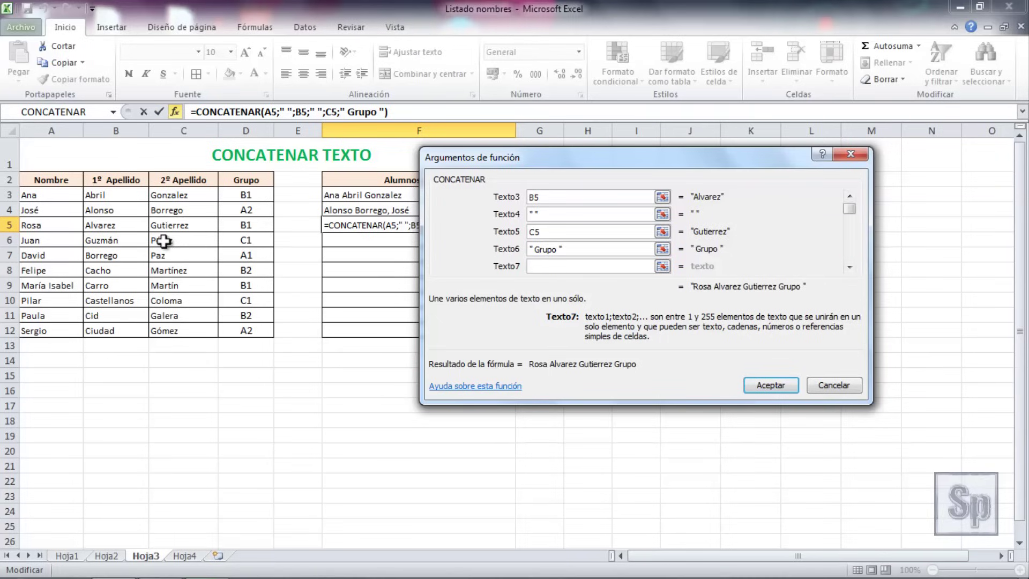
pyautogui.click(245, 225)
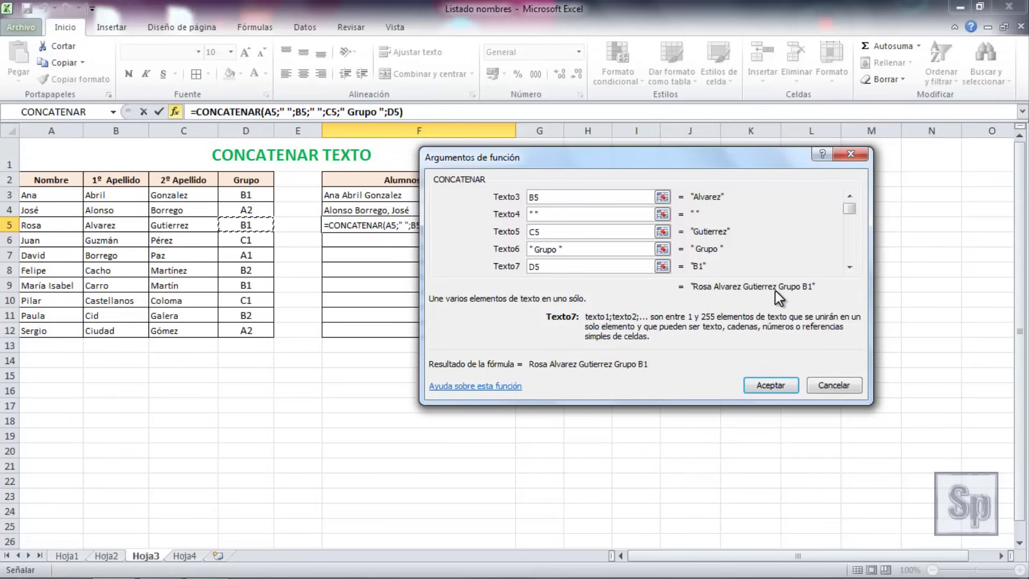
pyautogui.click(774, 386)
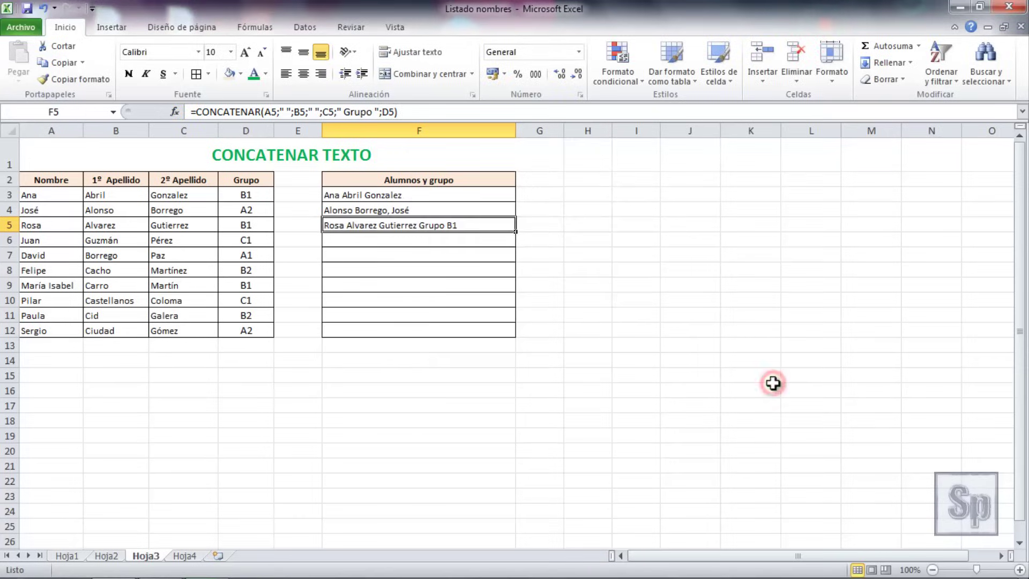
# - Fill F5's formula down through F12 using the fill handle
pyautogui.click(422, 393)
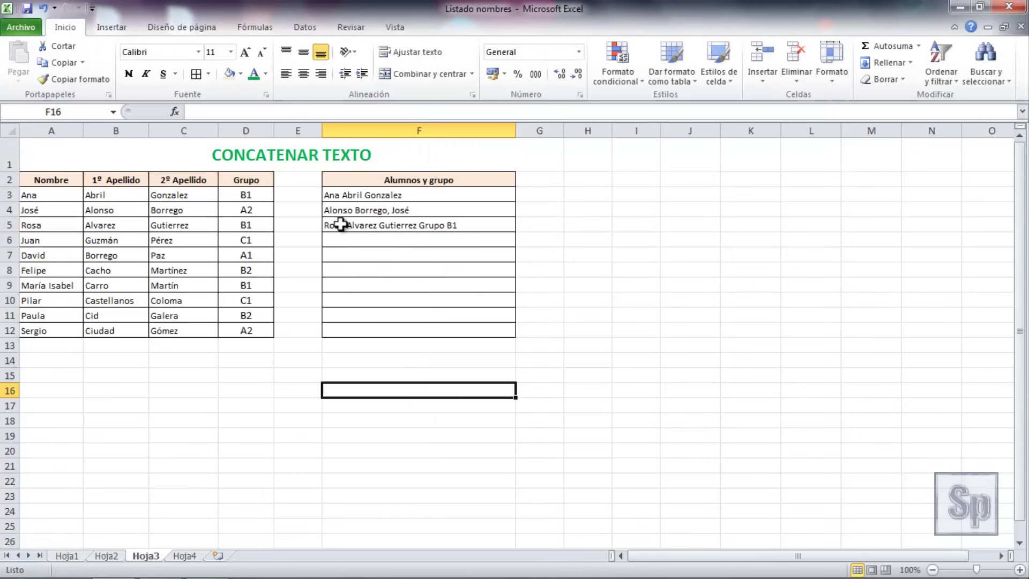
pyautogui.click(488, 227)
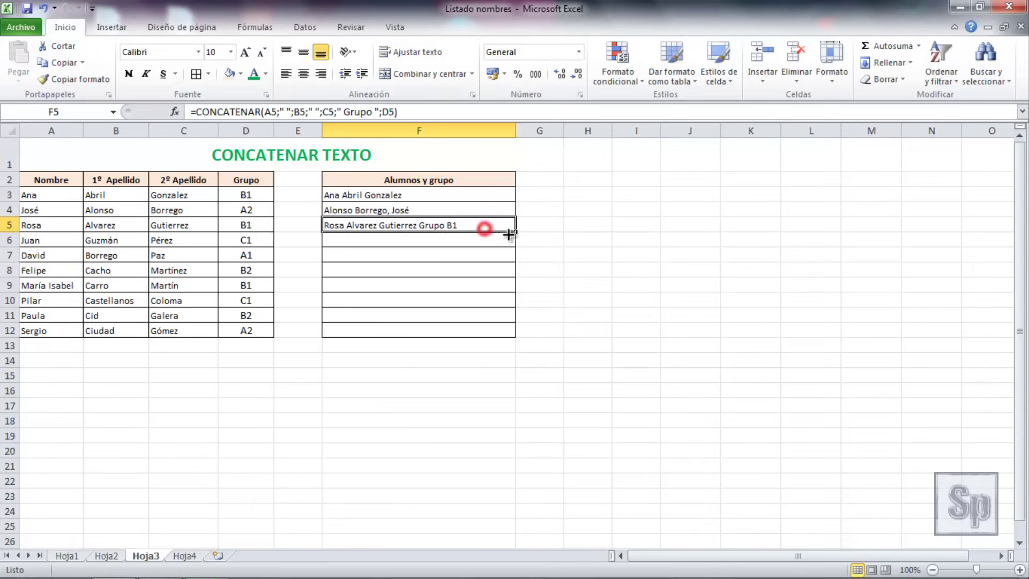
pyautogui.moveTo(516, 232); pyautogui.dragTo(515, 336)
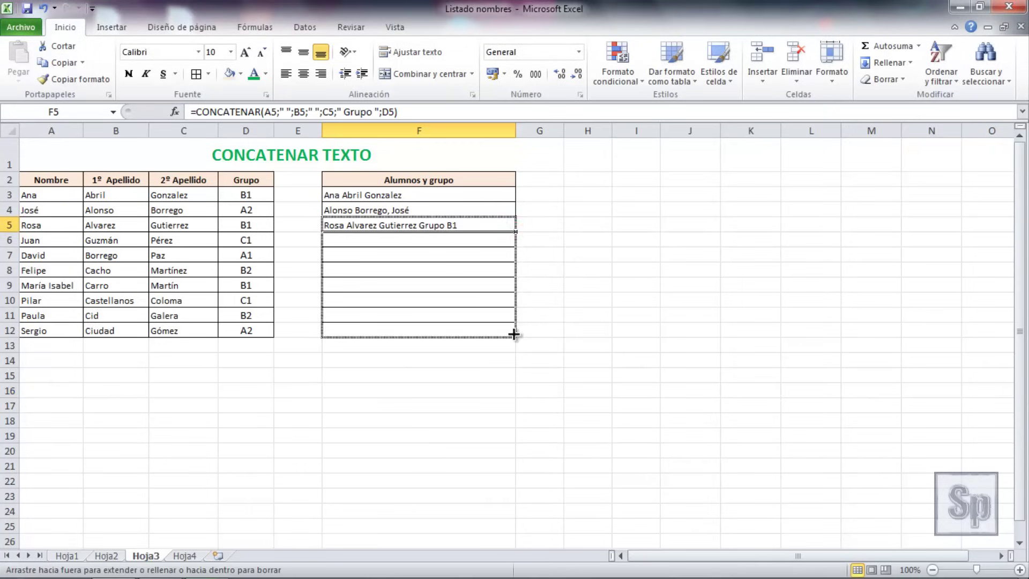
pyautogui.click(352, 386)
pyautogui.click(620, 316)
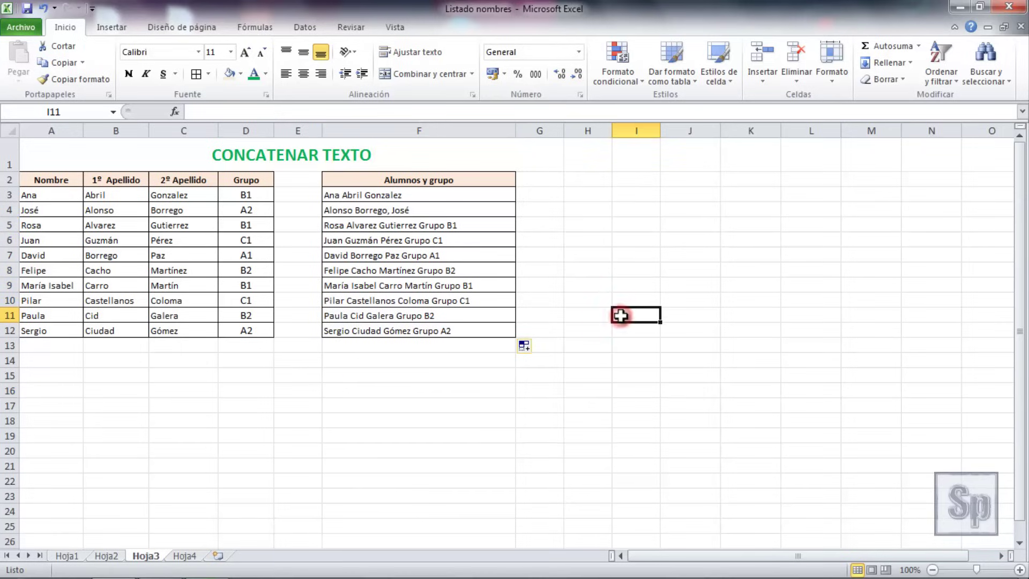